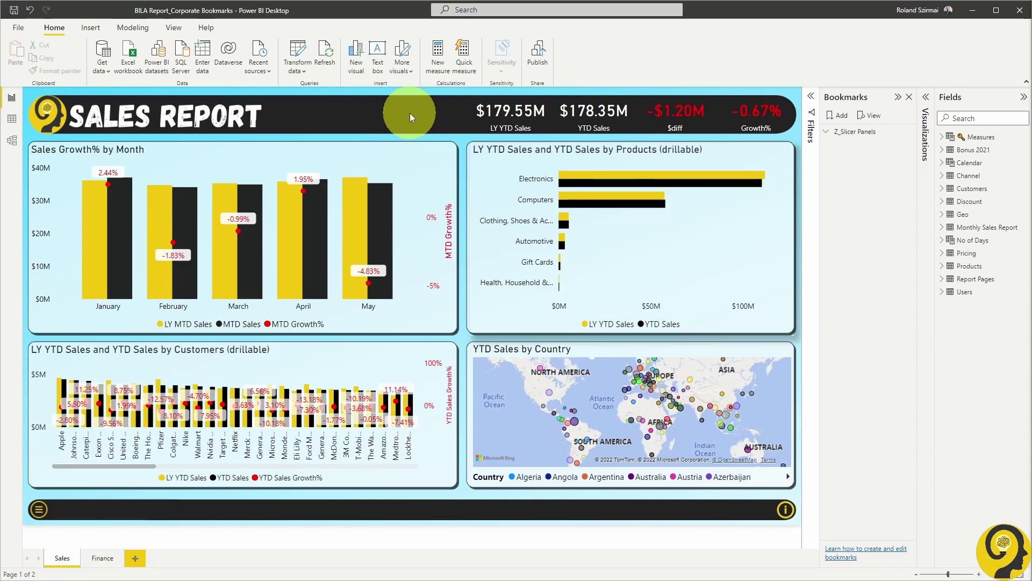
# - Save the current view as a bookmark named 'Start Over', then drill the Products chart down one level
pyautogui.click(838, 115)
pyautogui.doubleClick(856, 146)
pyautogui.write('Start Over')
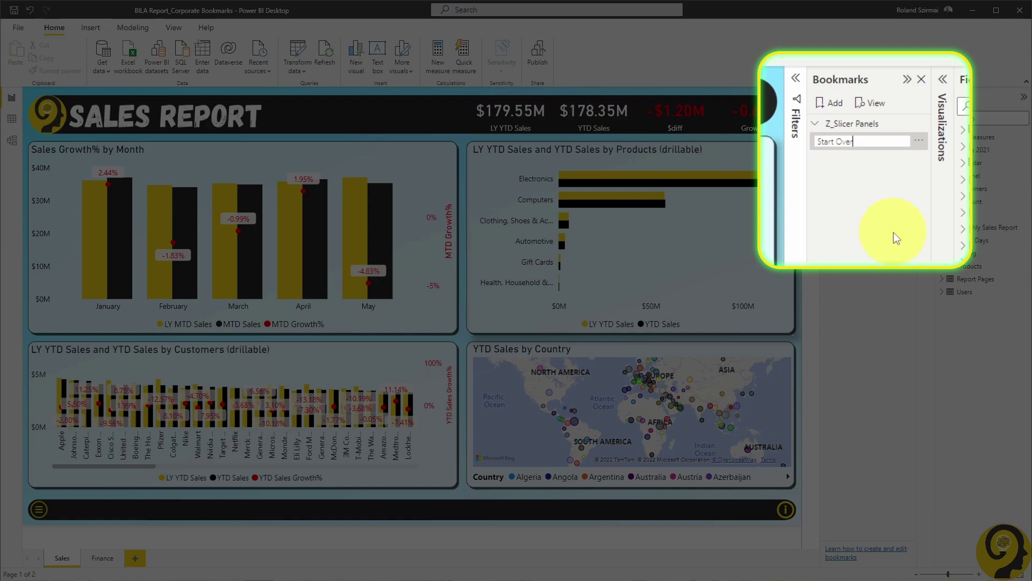
pyautogui.press('Return')
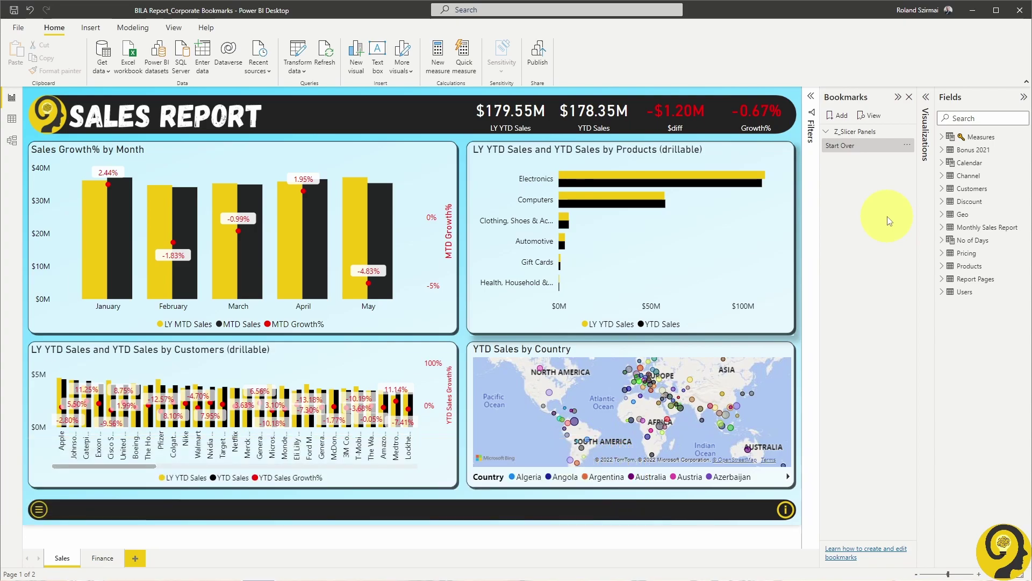
pyautogui.click(725, 150)
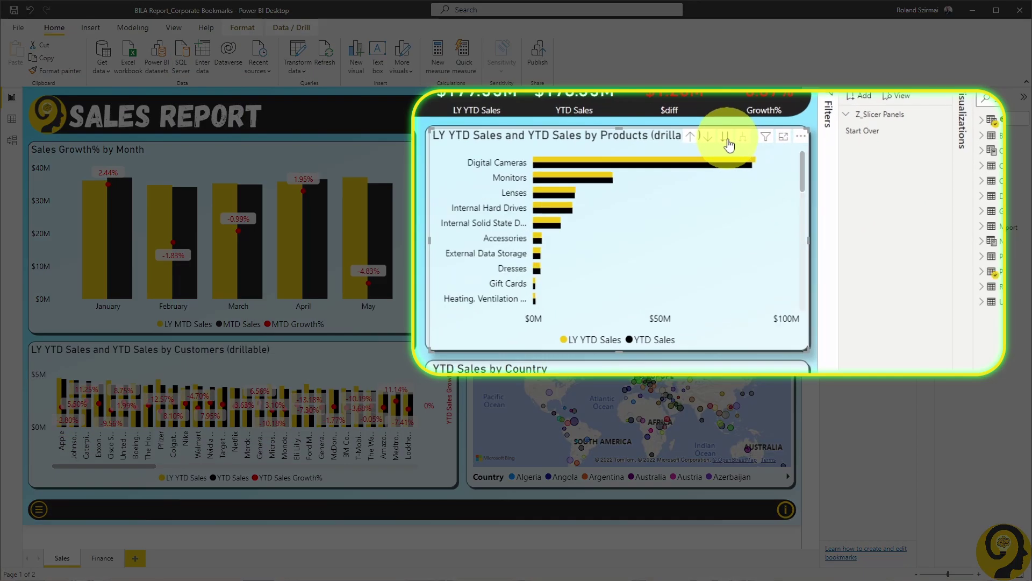
# - Drill the products chart down to product names and sort it by YTD Sales
pyautogui.click(727, 141)
pyautogui.click(727, 141)
pyautogui.click(726, 141)
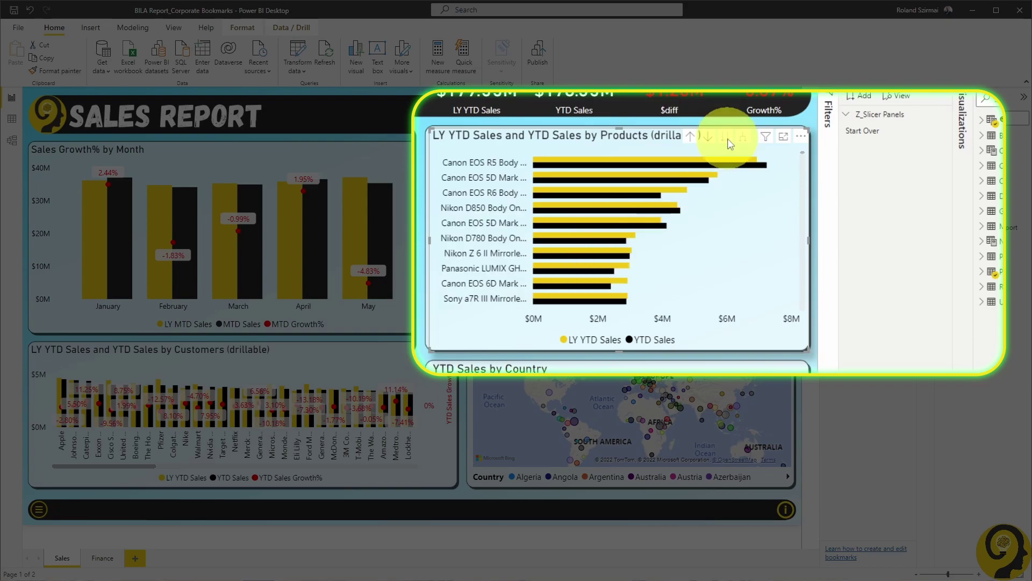
pyautogui.click(801, 138)
pyautogui.moveTo(848, 211)
pyautogui.click(930, 231)
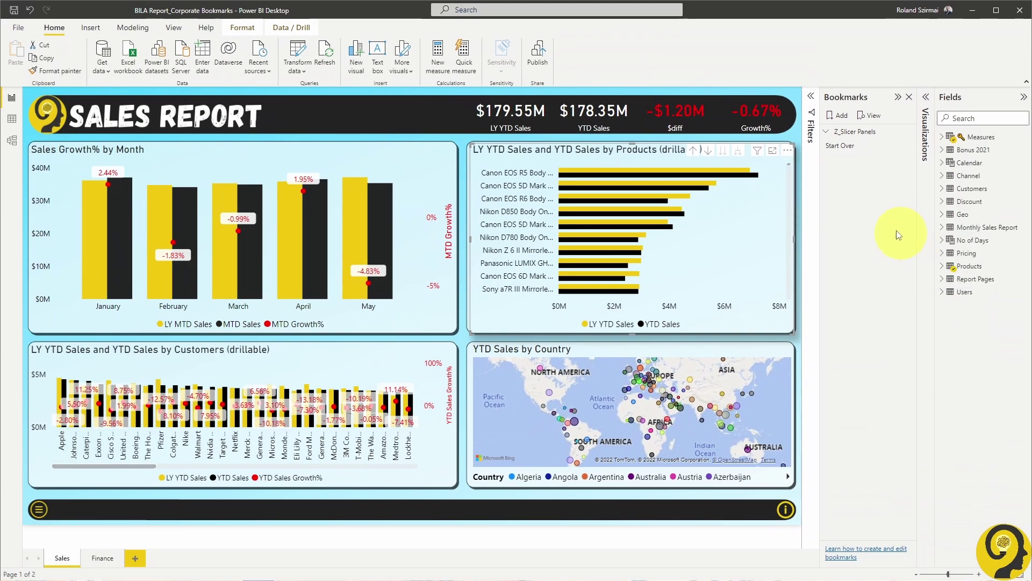
# - Filter the products chart's Name to Top N 10 by YTD Sales
pyautogui.click(809, 114)
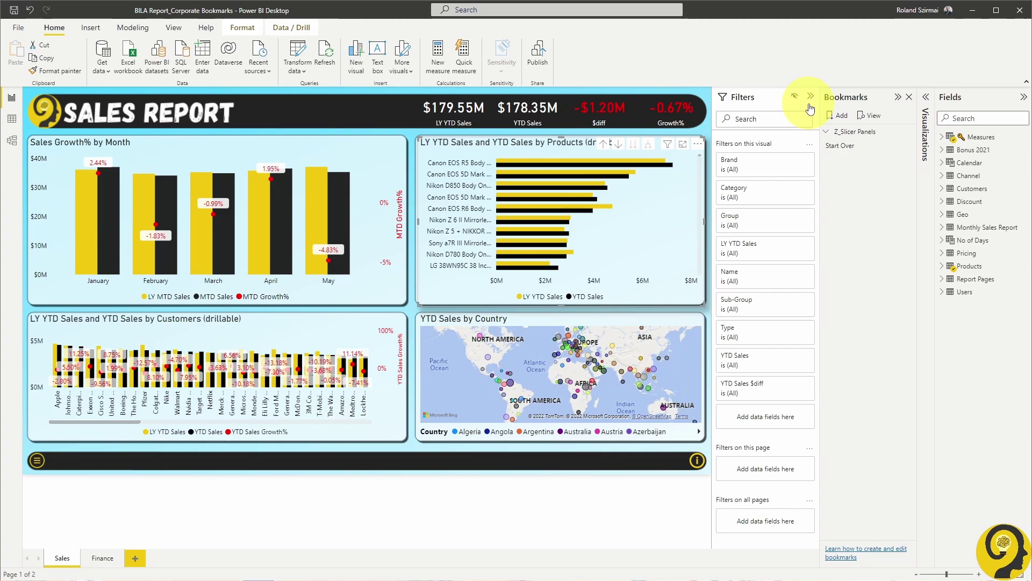
pyautogui.click(796, 274)
pyautogui.click(804, 310)
pyautogui.click(728, 361)
pyautogui.click(922, 102)
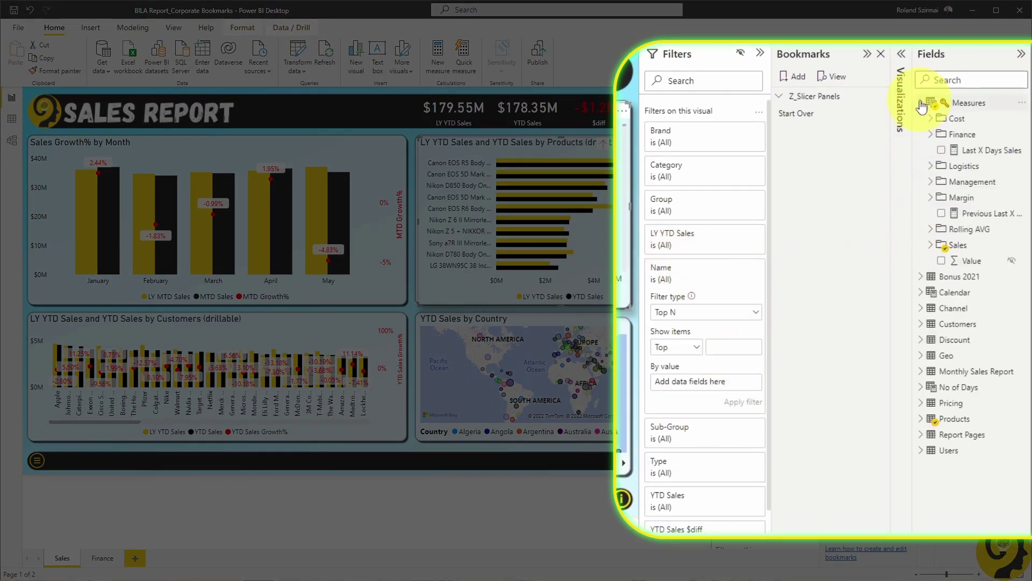
pyautogui.click(936, 247)
pyautogui.moveTo(989, 355); pyautogui.dragTo(699, 382)
pyautogui.click(788, 336)
pyautogui.write('10')
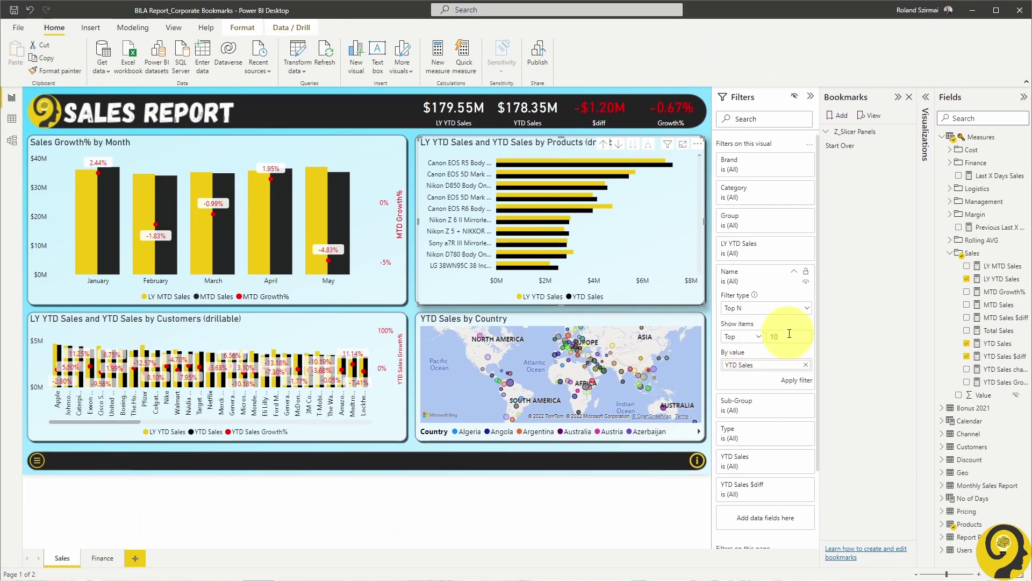
pyautogui.click(804, 380)
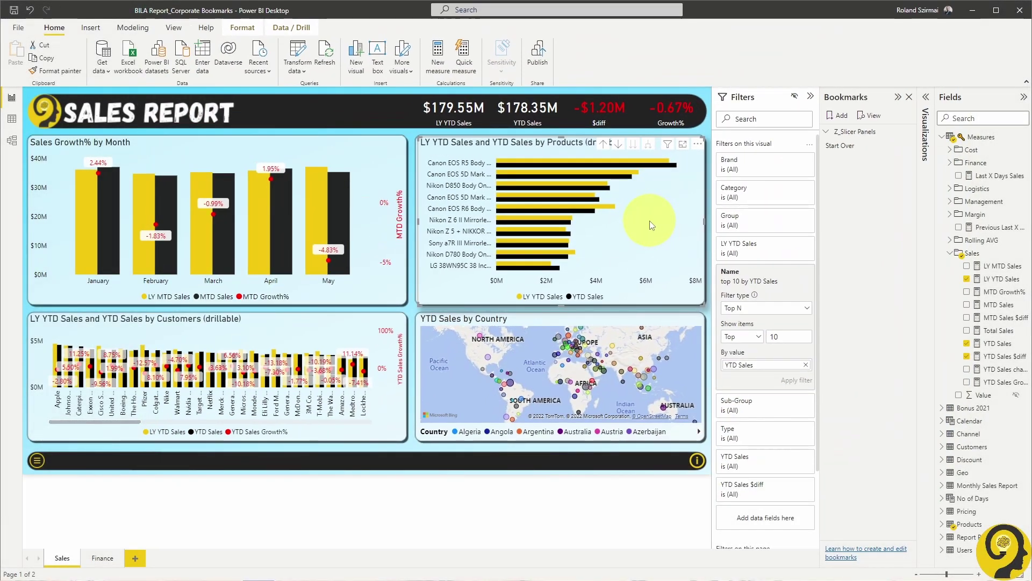
# - Spotlight the products chart and save the view as bookmark 'Top 10 Products'
pyautogui.click(697, 143)
pyautogui.click(718, 194)
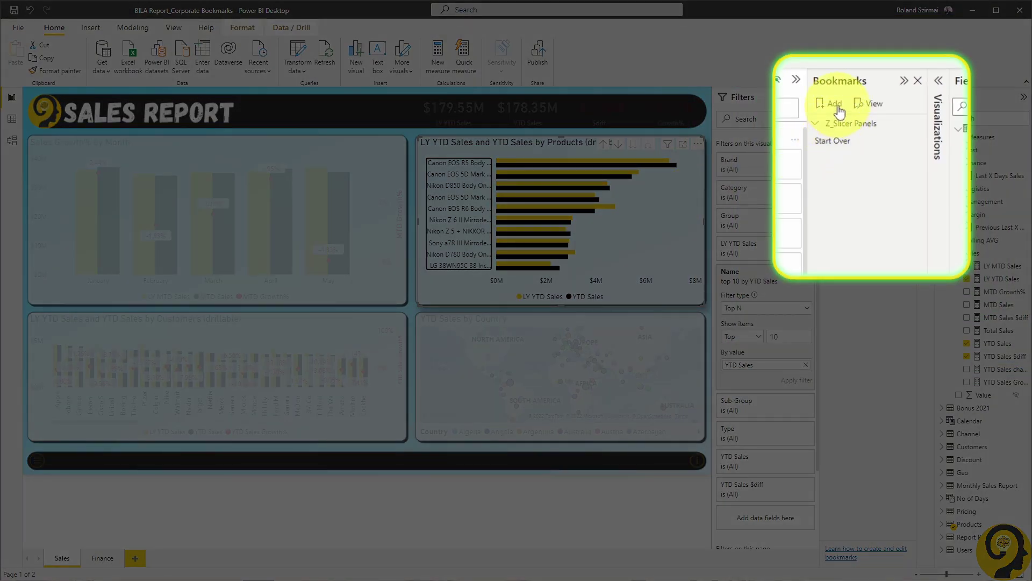
pyautogui.click(838, 115)
pyautogui.doubleClick(860, 159)
pyautogui.write('Top 10 Products')
pyautogui.press('Return')
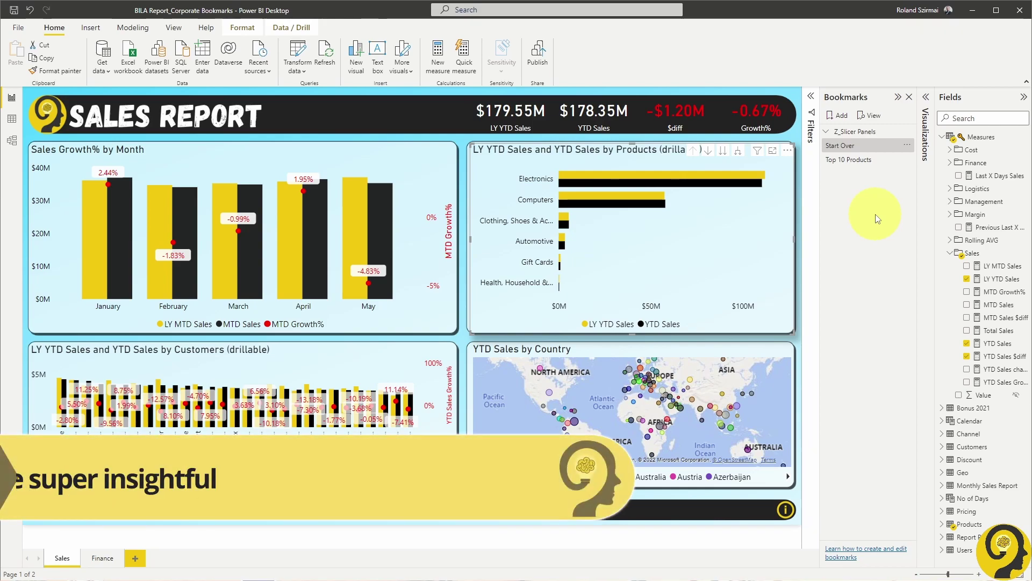
# - Drill the products chart to product names and filter Name to Bottom 10 by YTD Sales $diff
pyautogui.click(723, 151)
pyautogui.click(723, 151)
pyautogui.click(723, 151)
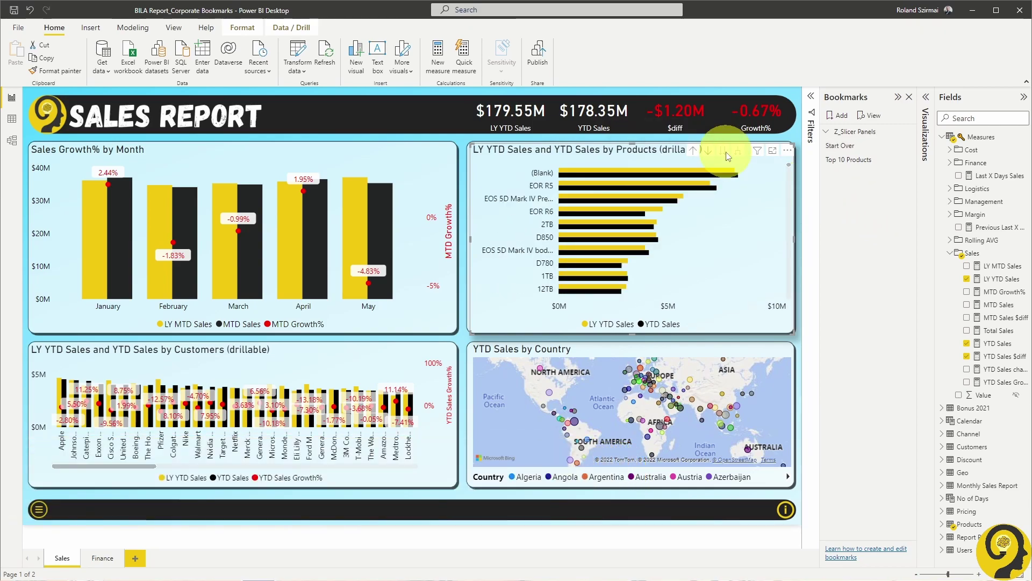
pyautogui.click(809, 96)
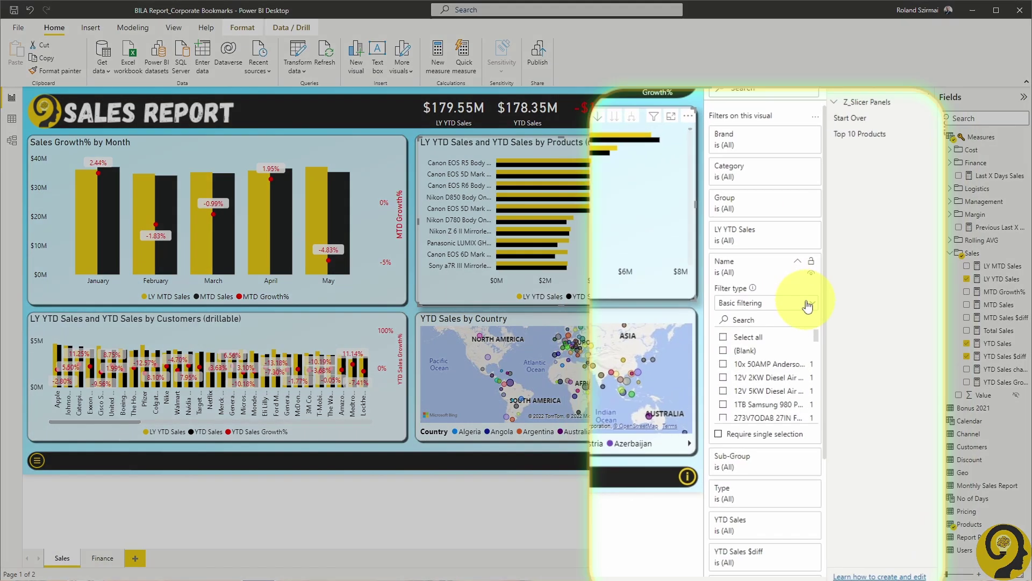
pyautogui.click(807, 307)
pyautogui.click(778, 348)
pyautogui.click(743, 339)
pyautogui.click(741, 368)
pyautogui.click(798, 333)
pyautogui.moveTo(1000, 356); pyautogui.dragTo(783, 375)
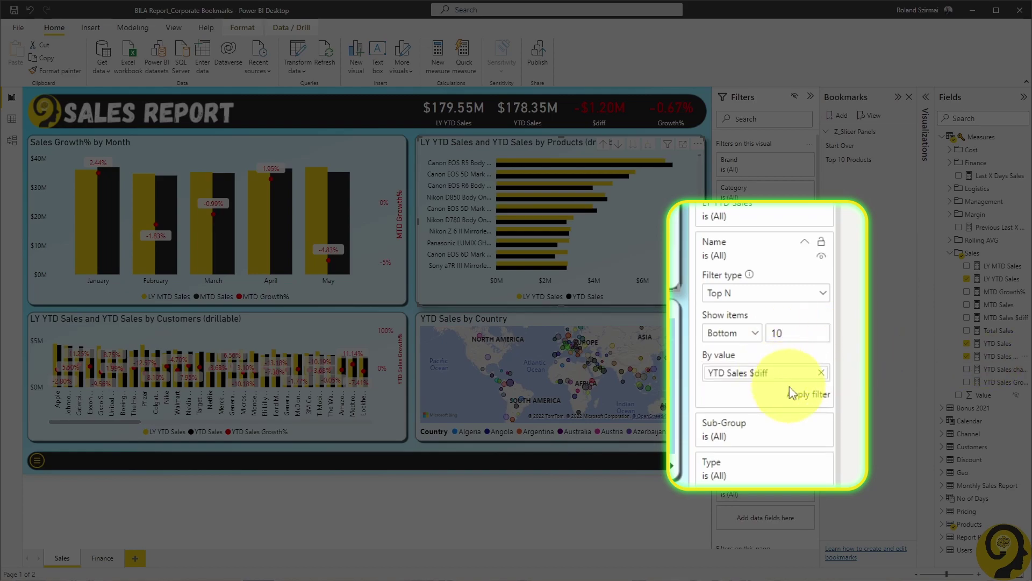
pyautogui.click(793, 393)
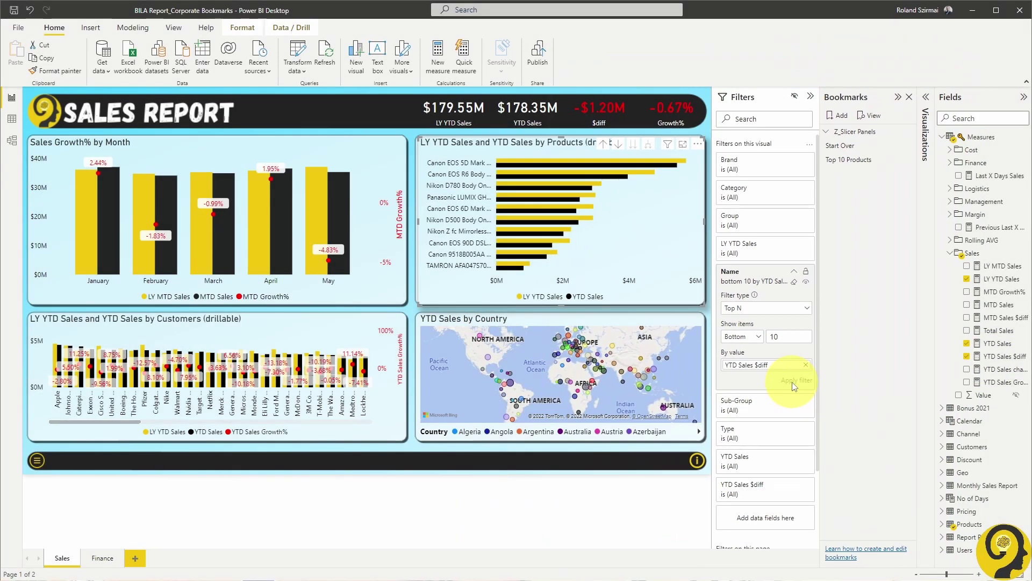
# - Show the chart with its data table, collapse Filters, and bookmark it as 'Top 10 Eroding Products'
pyautogui.click(697, 144)
pyautogui.click(722, 167)
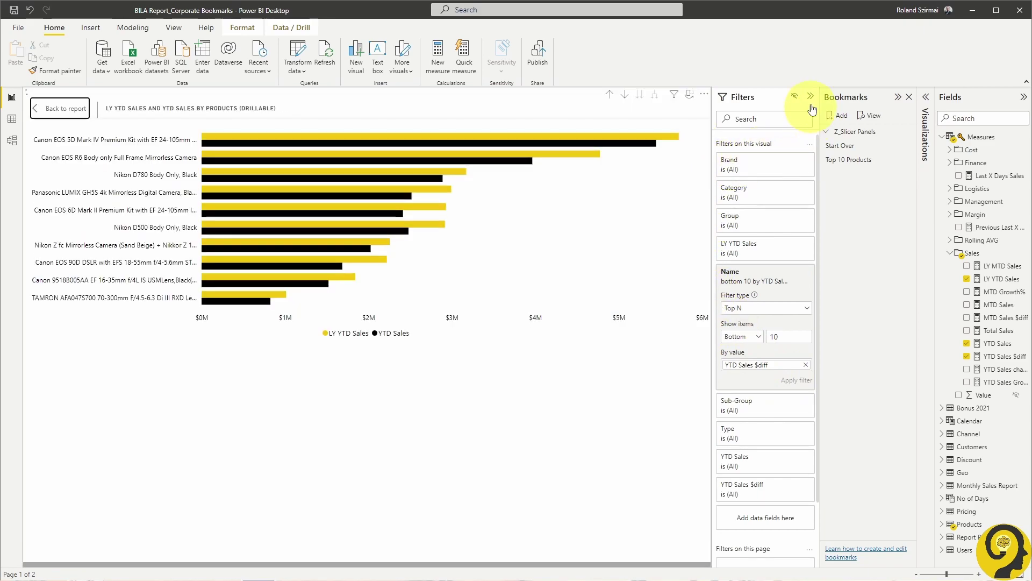
pyautogui.click(810, 95)
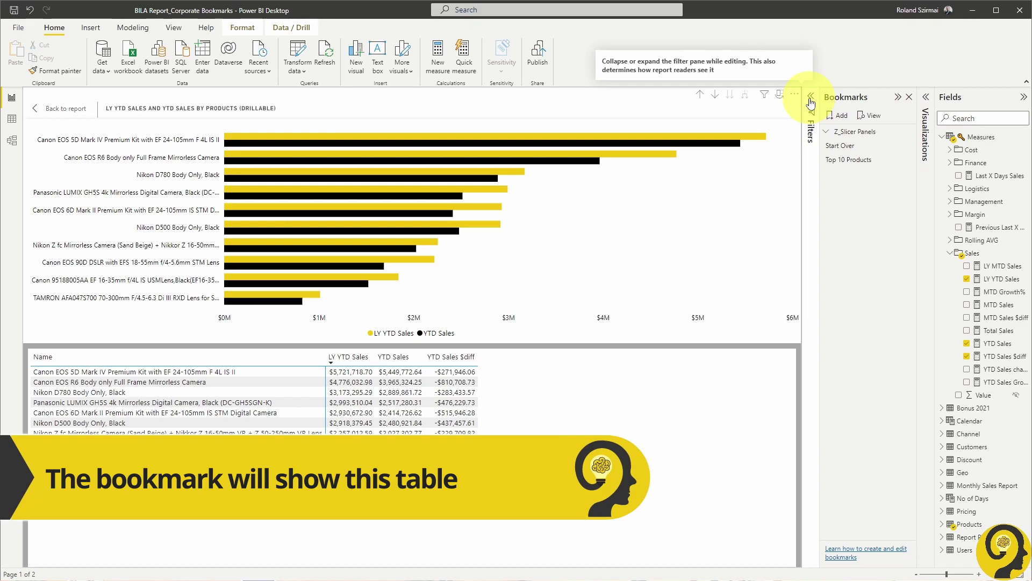
pyautogui.click(837, 115)
pyautogui.write('Top 10 Eroding Products')
pyautogui.press('Return')
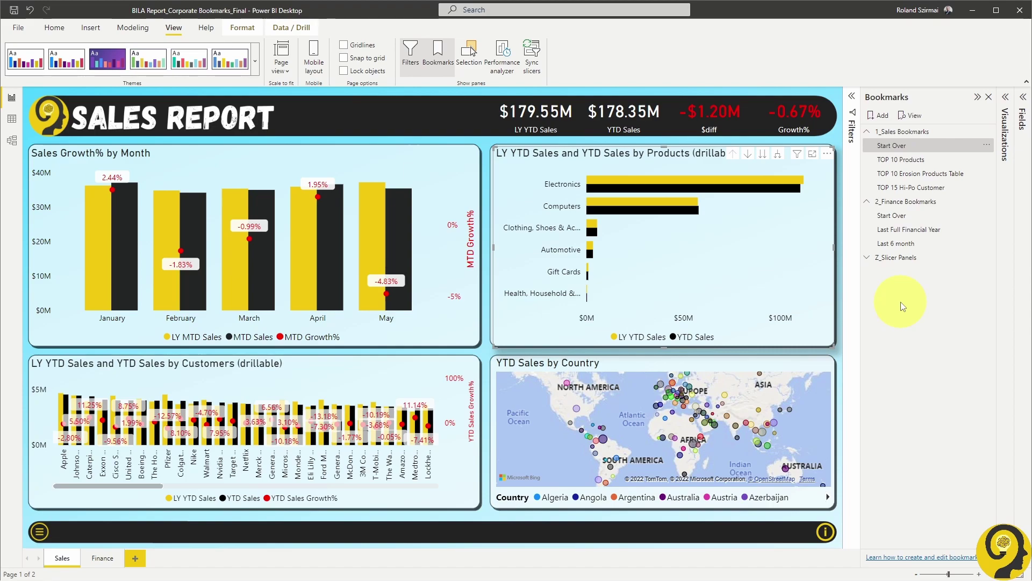
# - Apply TOP 10 Products, TOP 10 Erosion Products Table, TOP 15 Hi-Po Customer, Last Full Financial Year, Last 6 month bookmarks
pyautogui.click(926, 160)
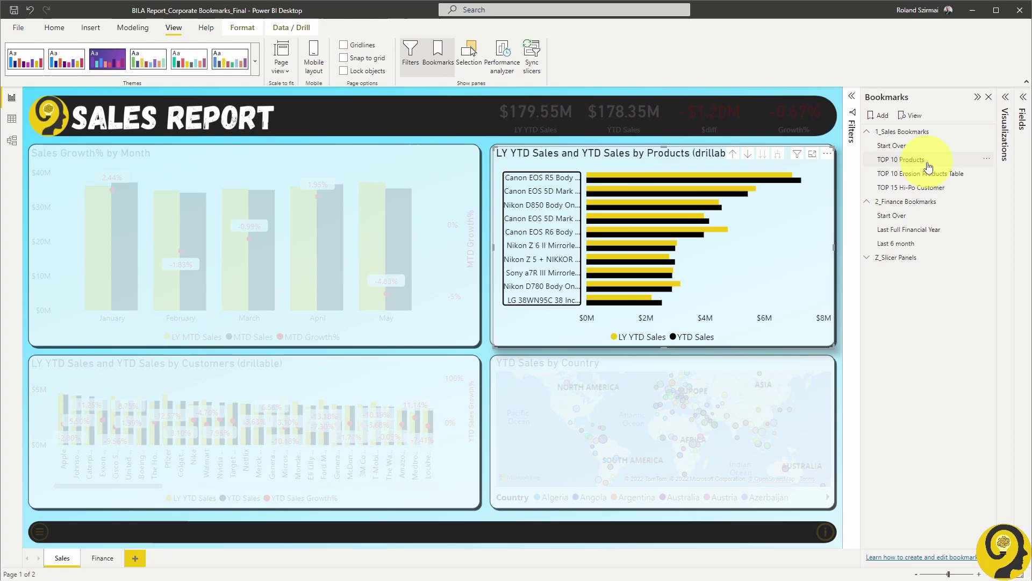
pyautogui.click(927, 174)
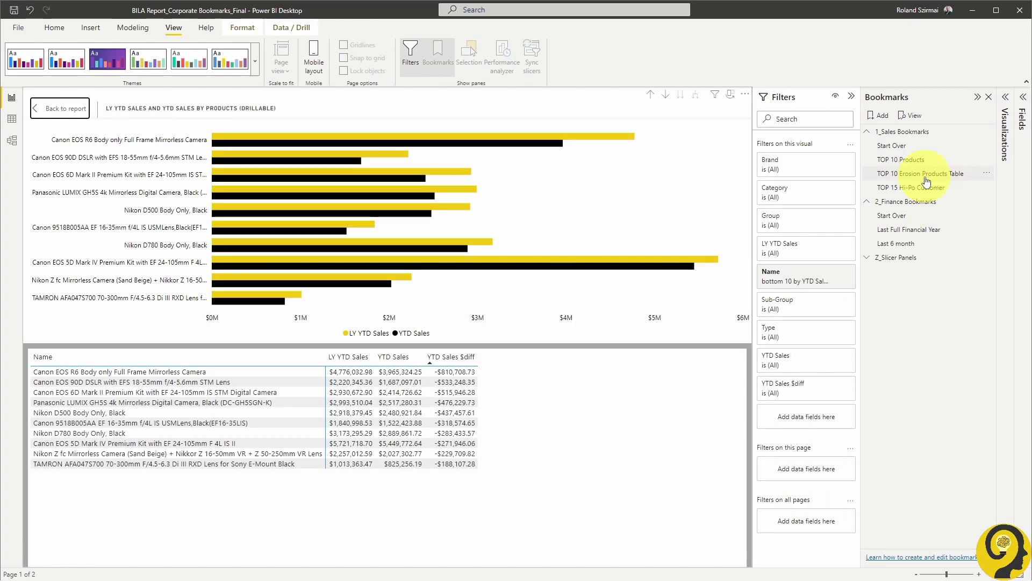
pyautogui.click(926, 185)
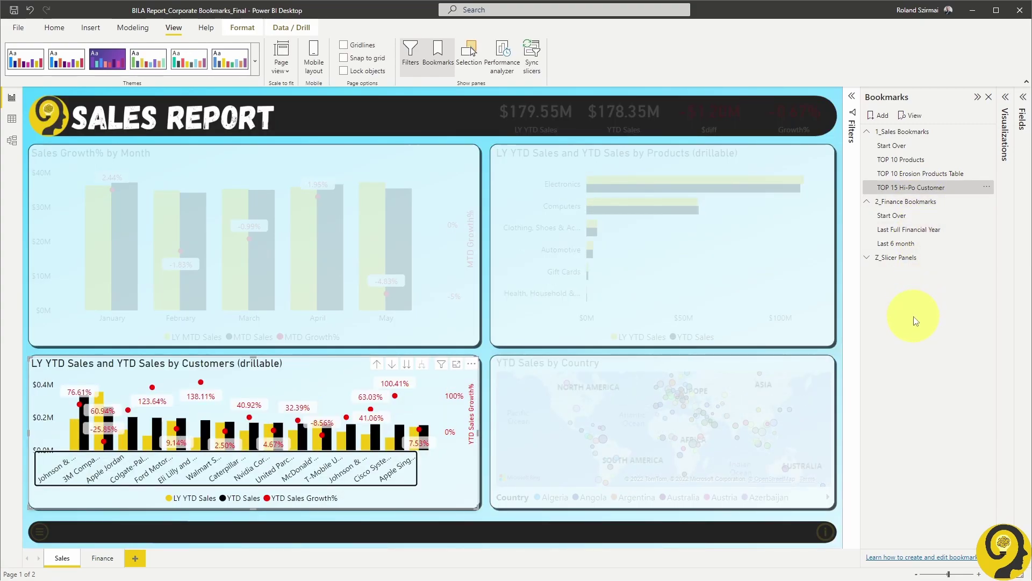
pyautogui.click(908, 231)
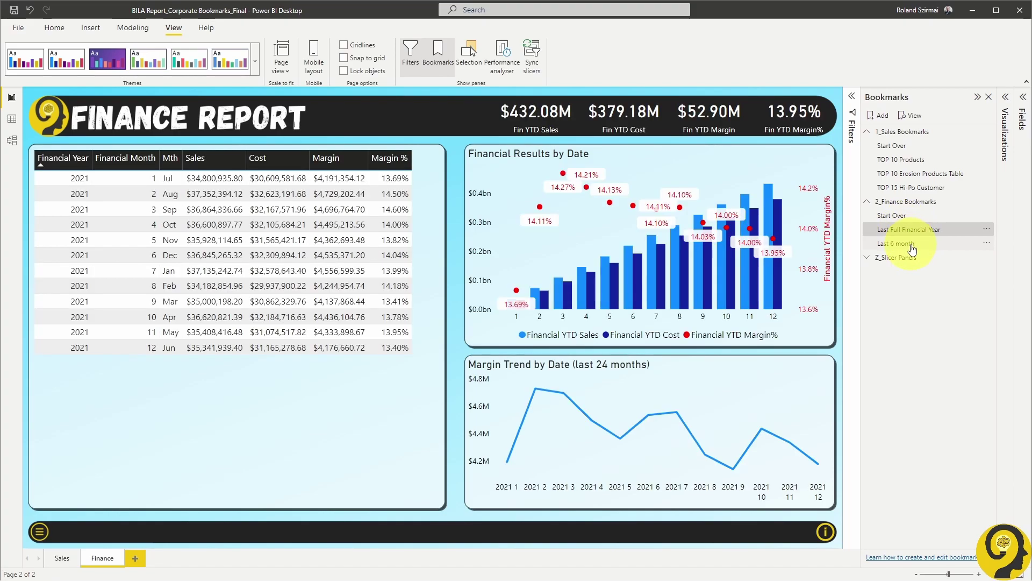
pyautogui.click(912, 248)
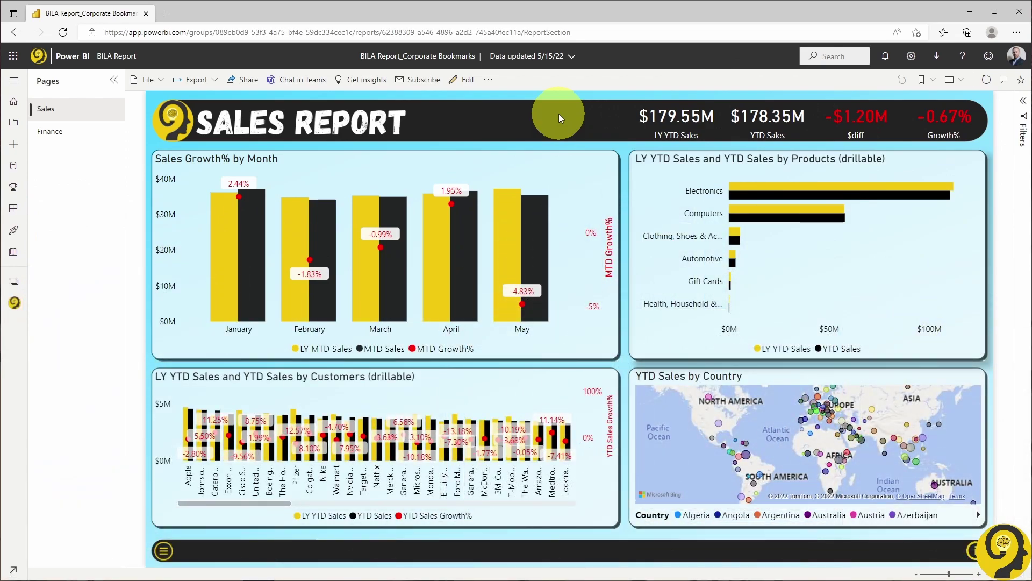
# - Check the signed-in account, then bring up the full list of report bookmarks
pyautogui.click(1018, 56)
pyautogui.click(741, 99)
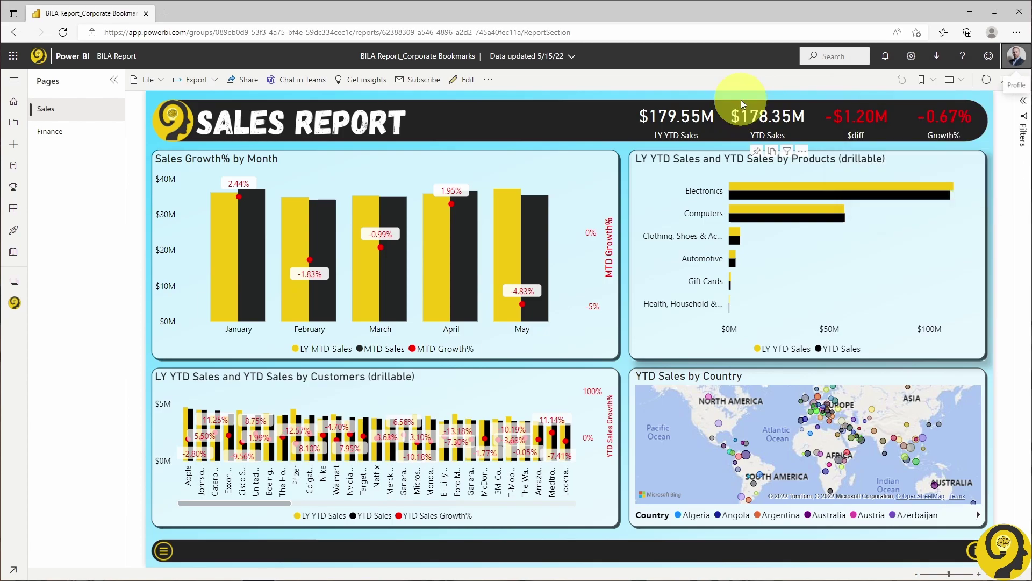
pyautogui.click(934, 80)
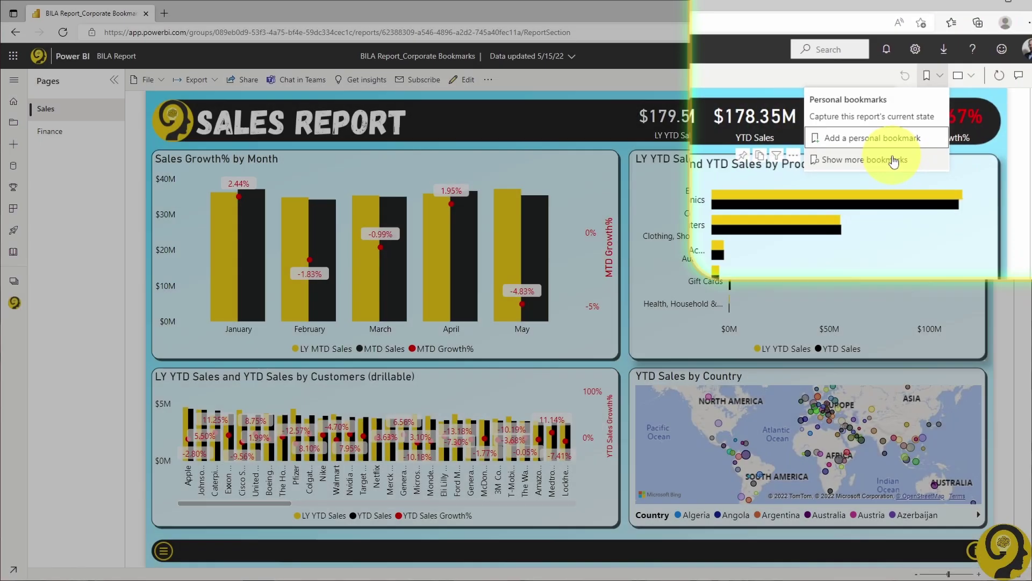
pyautogui.click(893, 160)
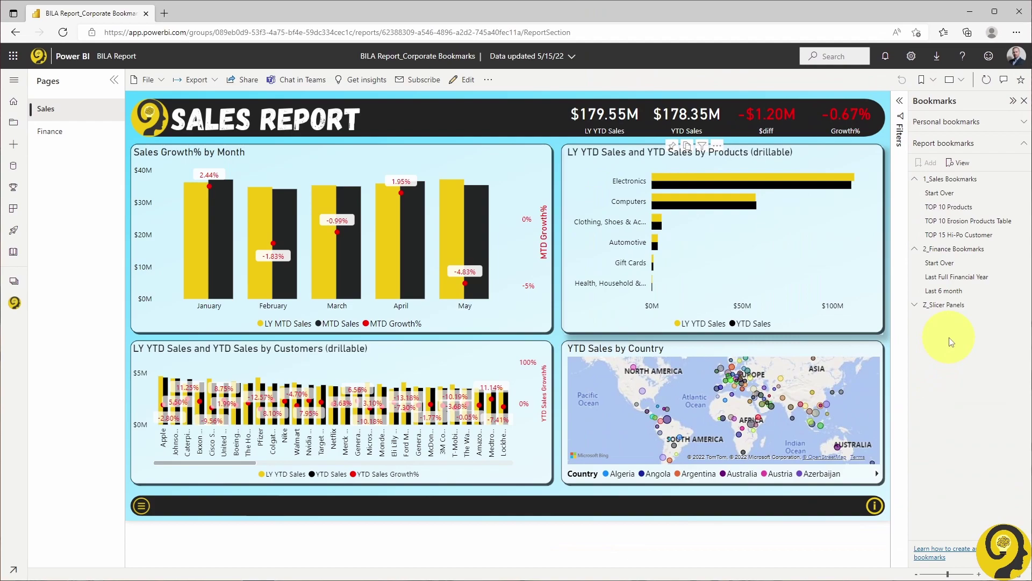
# - Apply each report bookmark in turn, from TOP 10 Products through Last 6 month
pyautogui.click(973, 208)
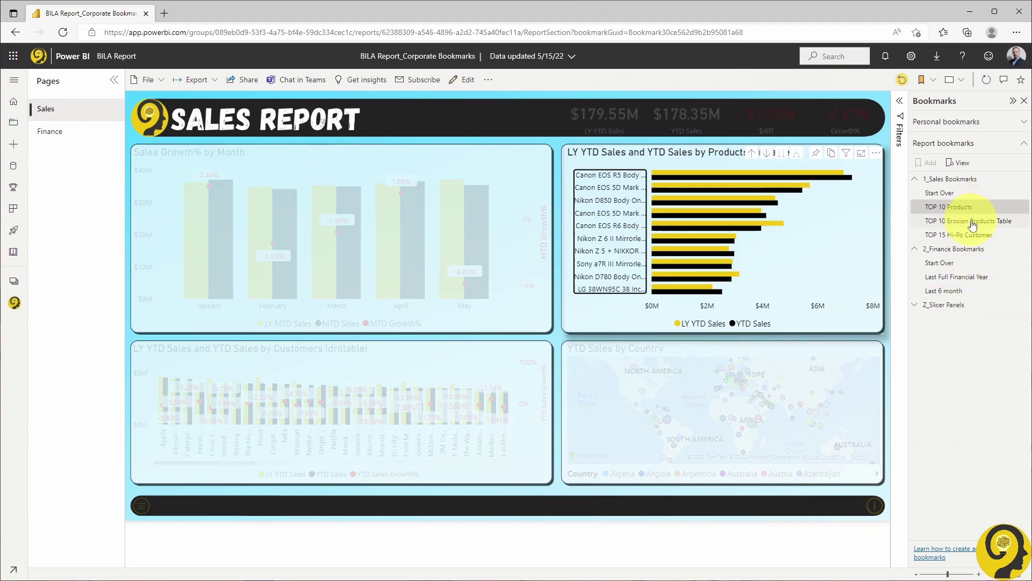
pyautogui.click(973, 224)
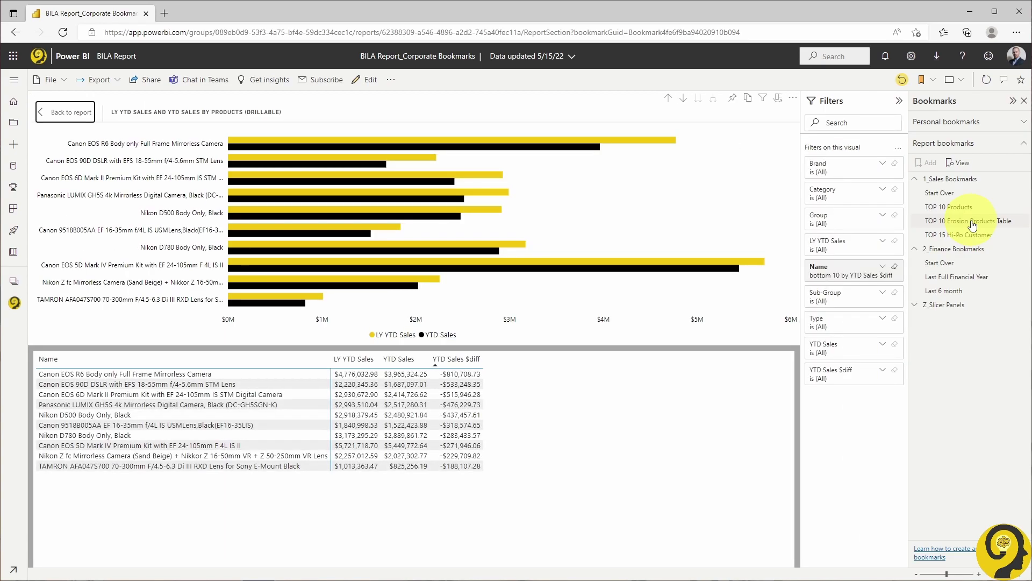
pyautogui.click(964, 236)
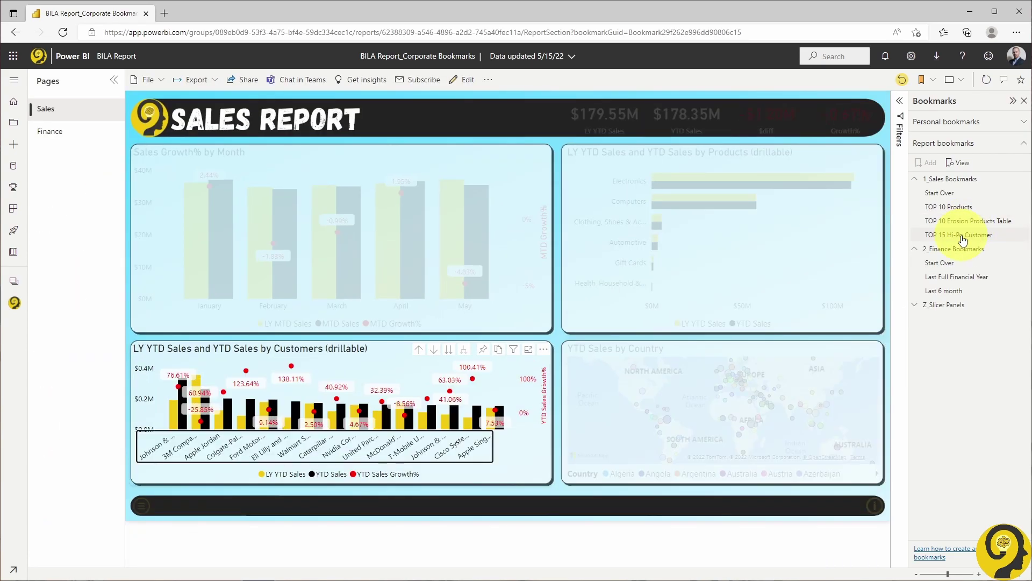
pyautogui.click(955, 277)
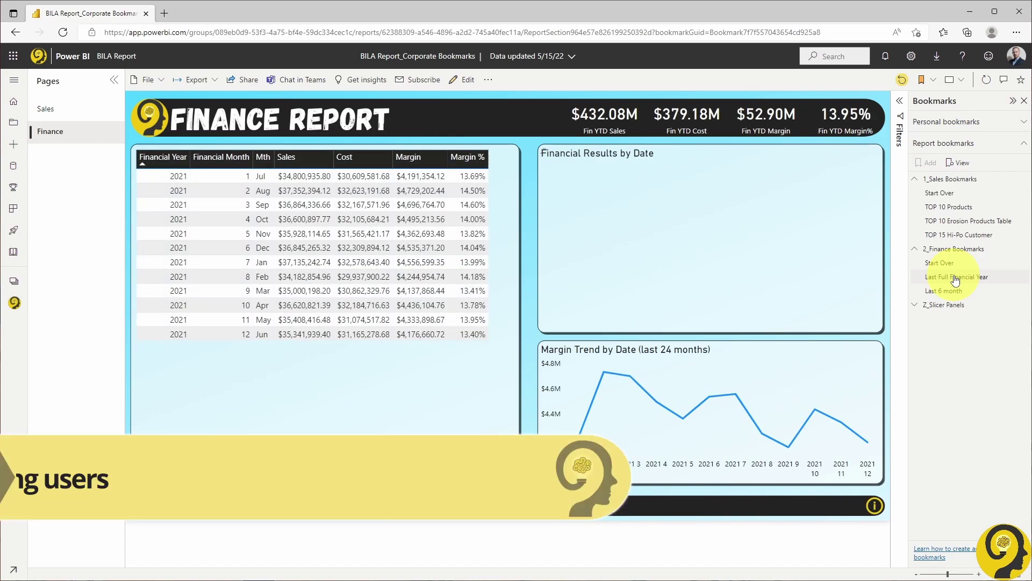
pyautogui.click(954, 291)
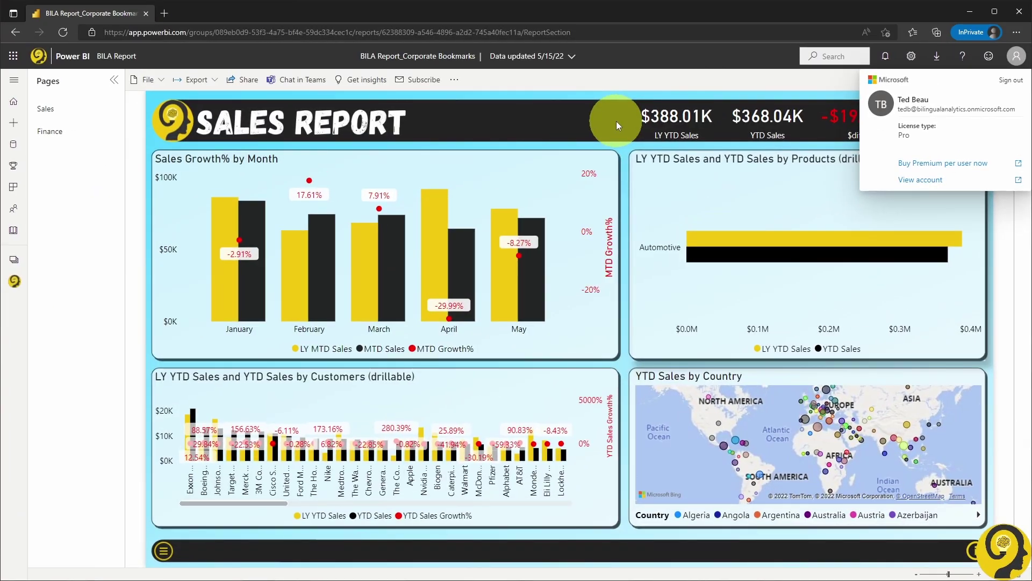
# - Bring up the full report bookmark list and expand the 1_Sales Bookmarks group
pyautogui.click(617, 121)
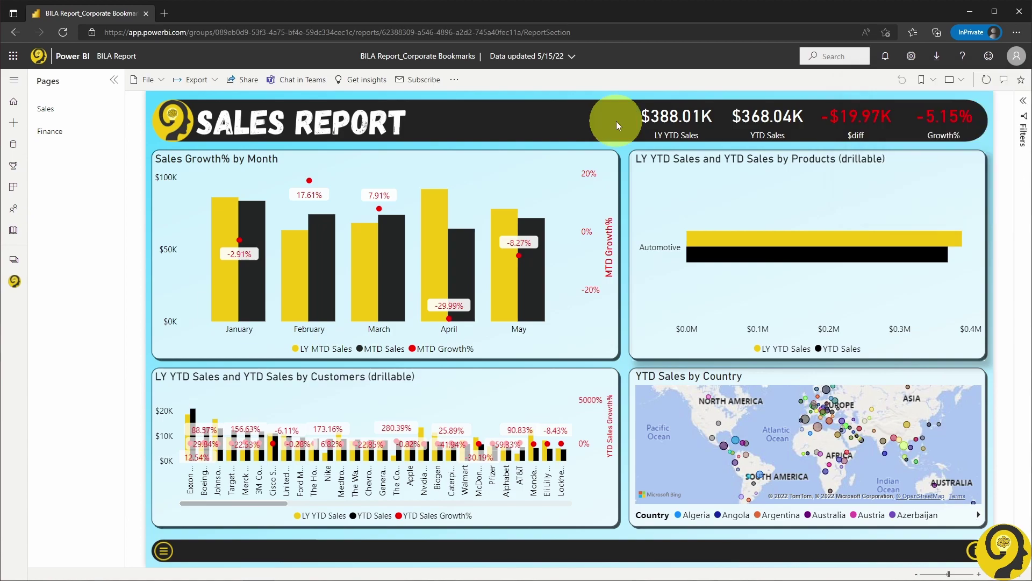
pyautogui.click(924, 80)
pyautogui.click(914, 155)
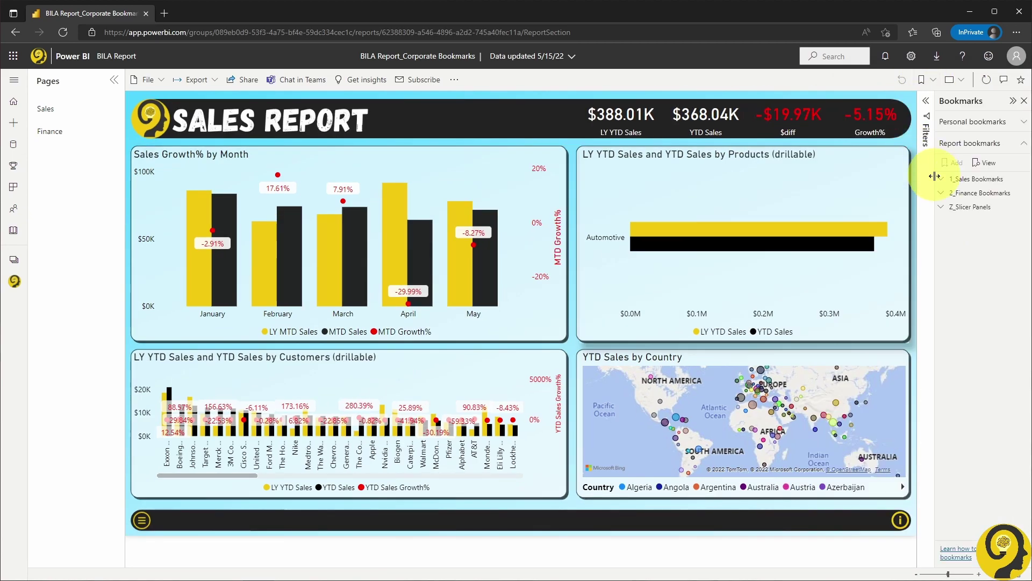
pyautogui.click(906, 178)
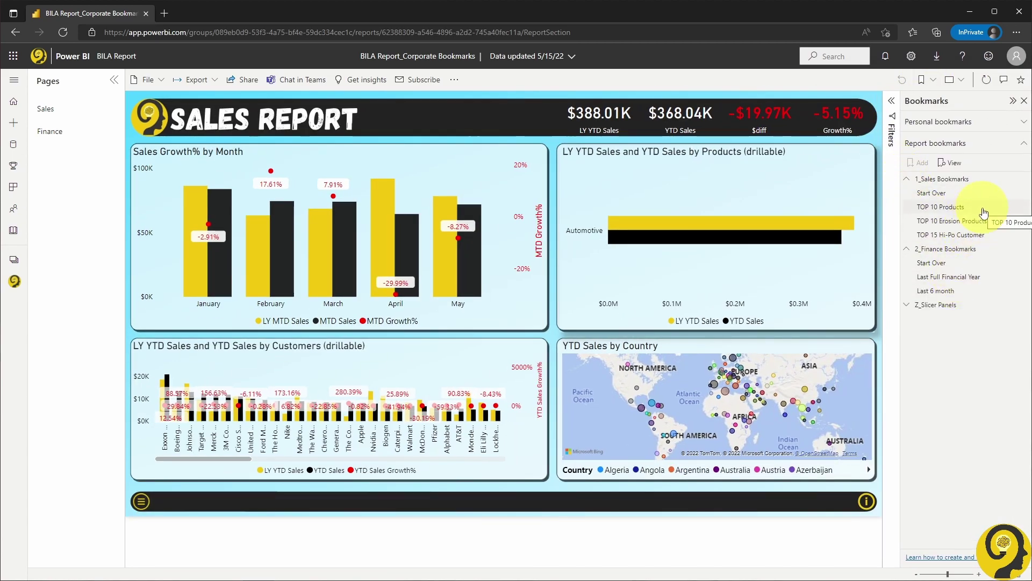
# - Apply TOP 10 Products, TOP 10 Erosion Products Table, TOP 15 Hi-Po Customer, then Last 6 month
pyautogui.click(983, 210)
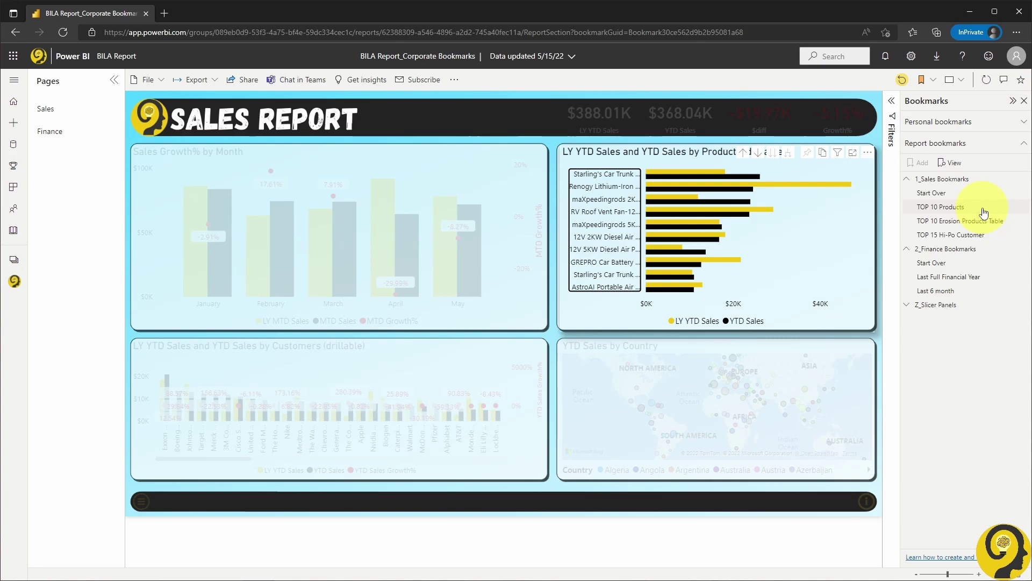
pyautogui.click(984, 211)
pyautogui.click(981, 222)
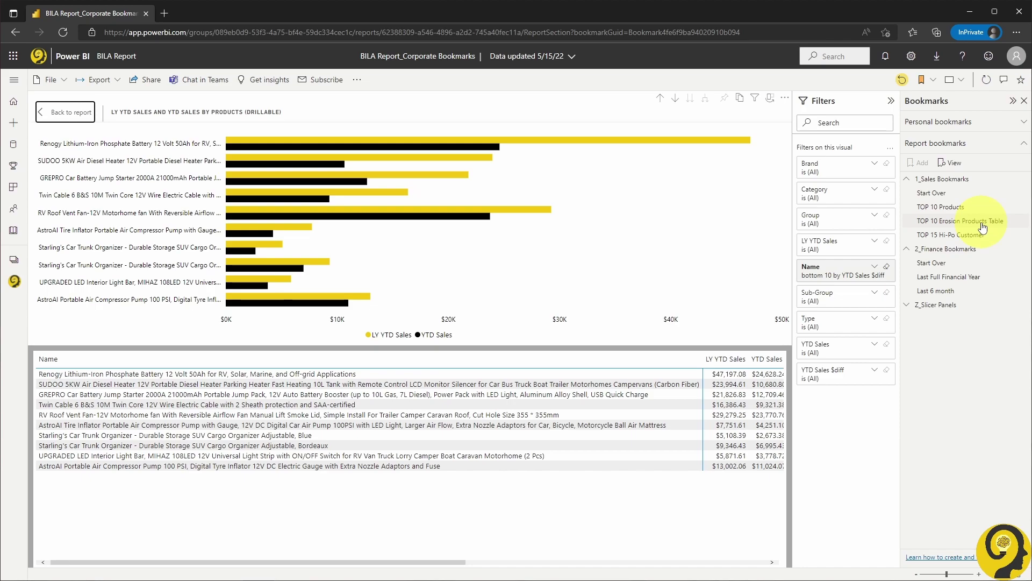
pyautogui.click(983, 236)
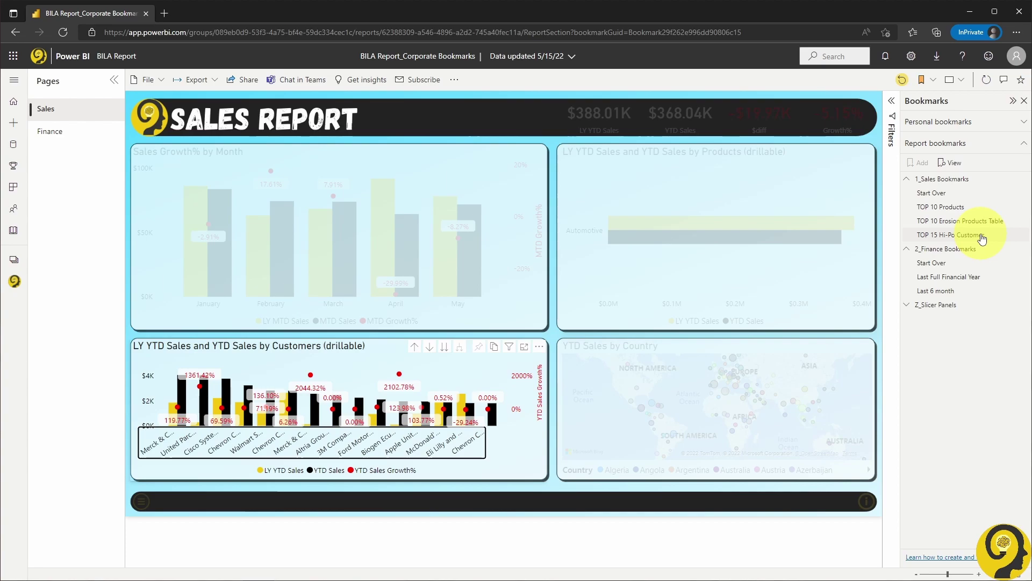
pyautogui.click(979, 290)
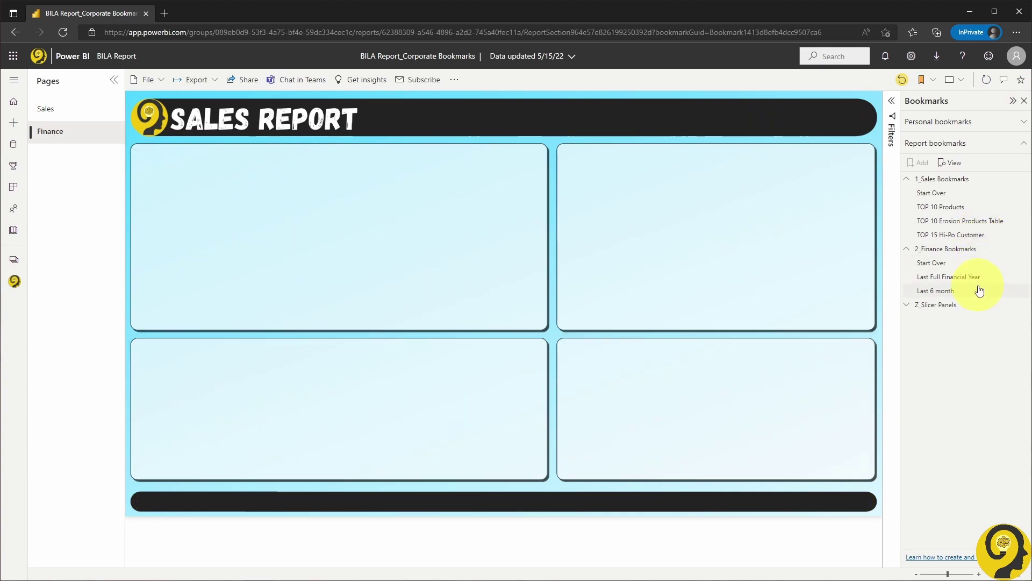